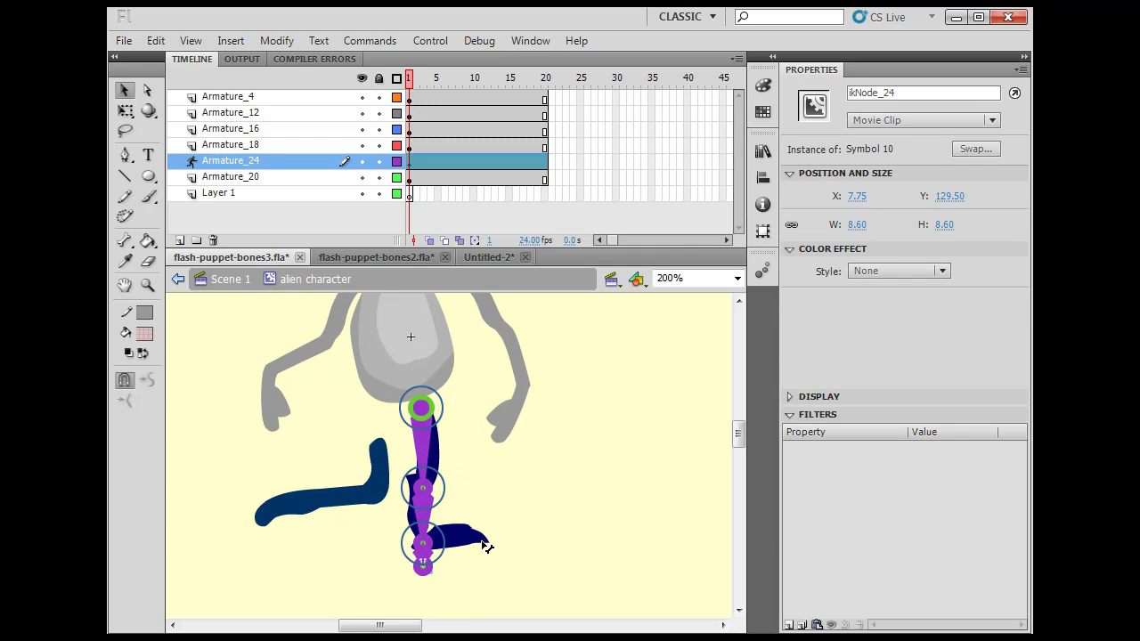
- Test the leg rig by swinging and bending the foot and selecting the ankle piece
left_click_drag(486, 547, 490, 560)
left_click(525, 552)
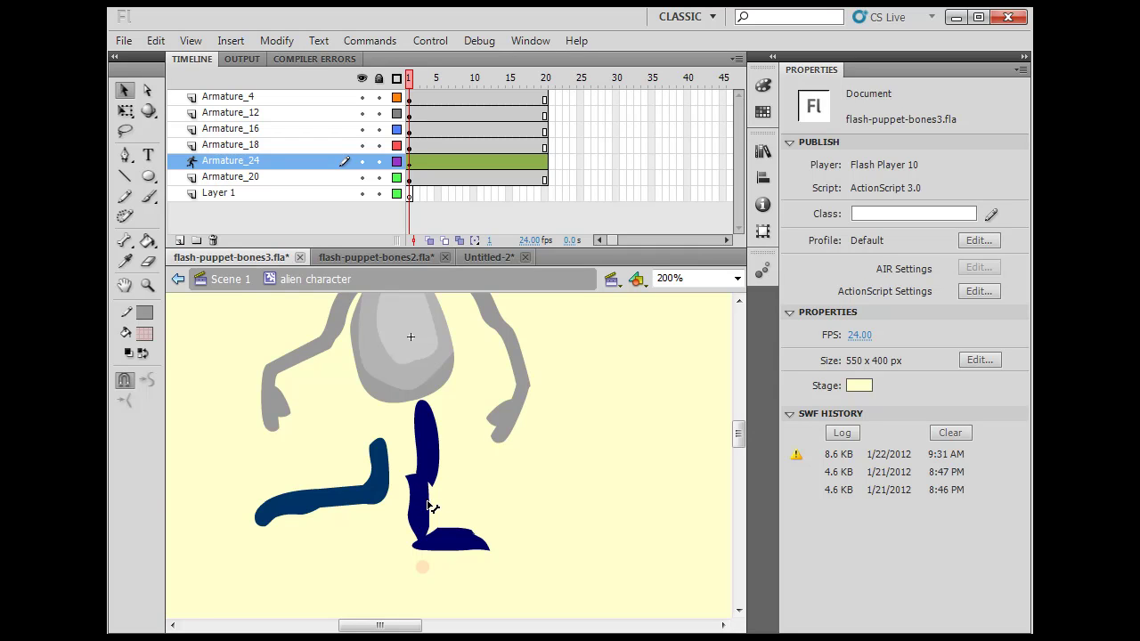
left_click_drag(428, 490, 490, 547)
left_click(499, 527)
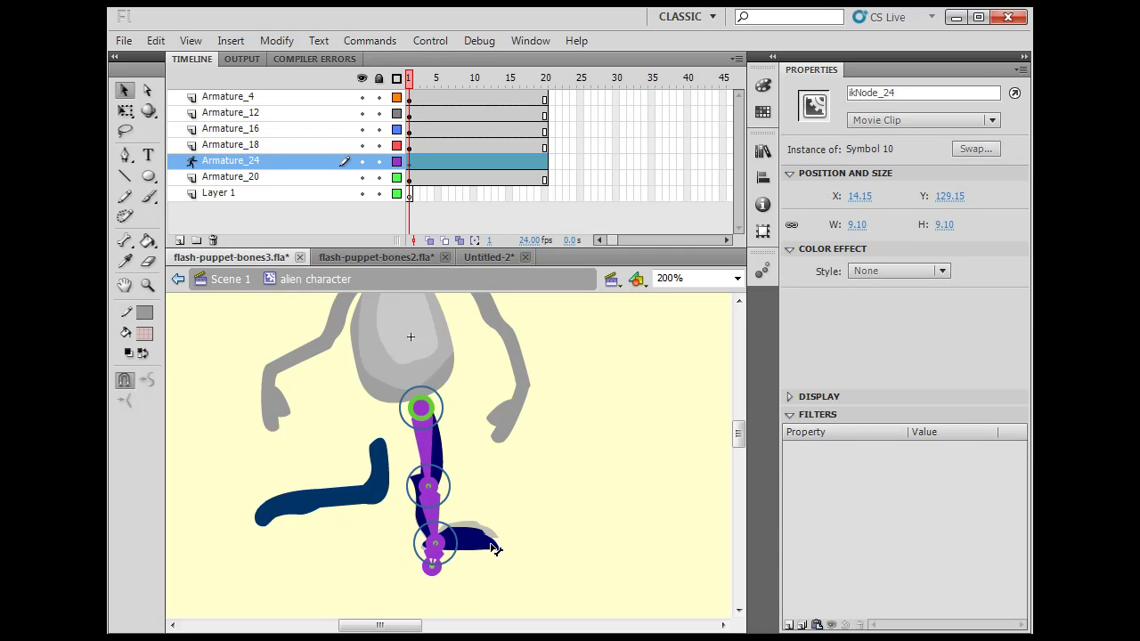
left_click(500, 555)
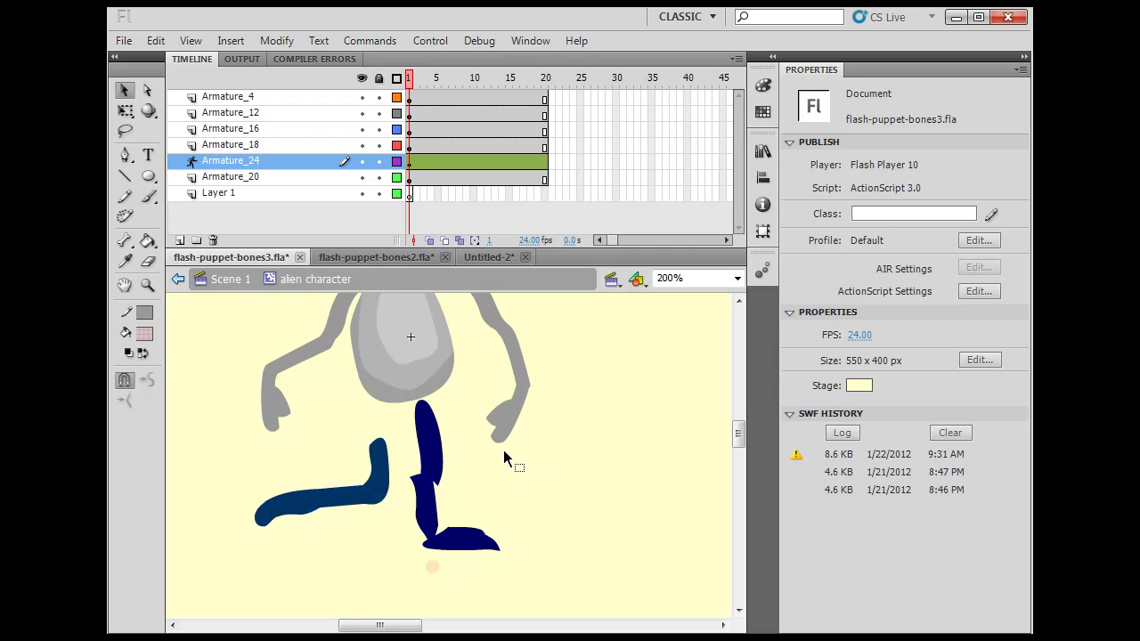
- Constrain the knee bone ikBoneName35's rotation to the range -335° to 131°
left_click(432, 480)
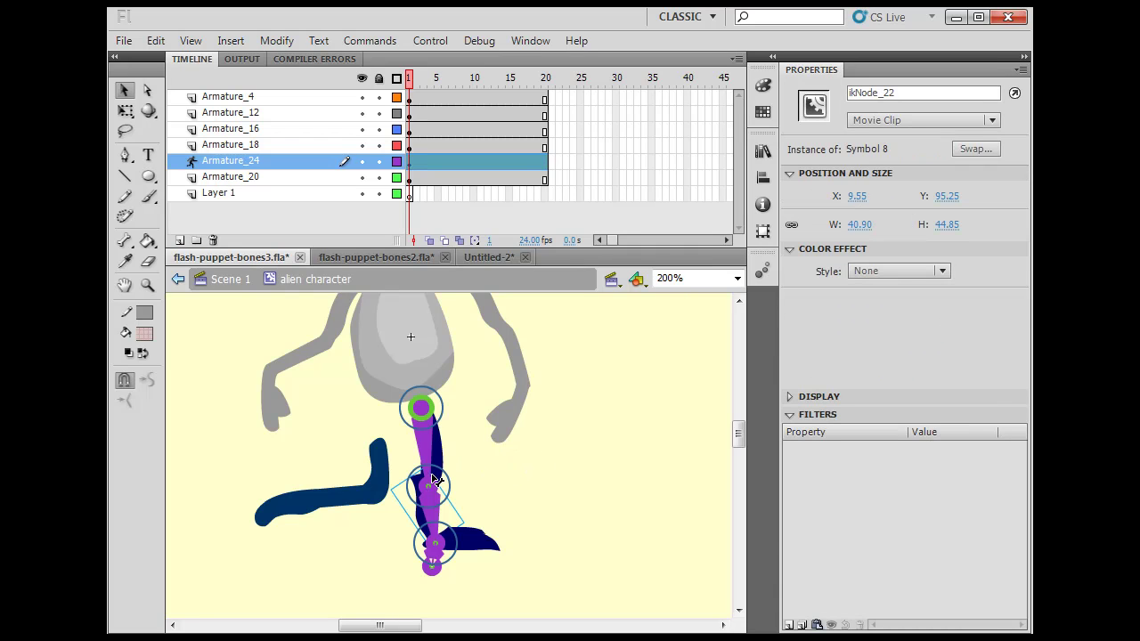
left_click(430, 491)
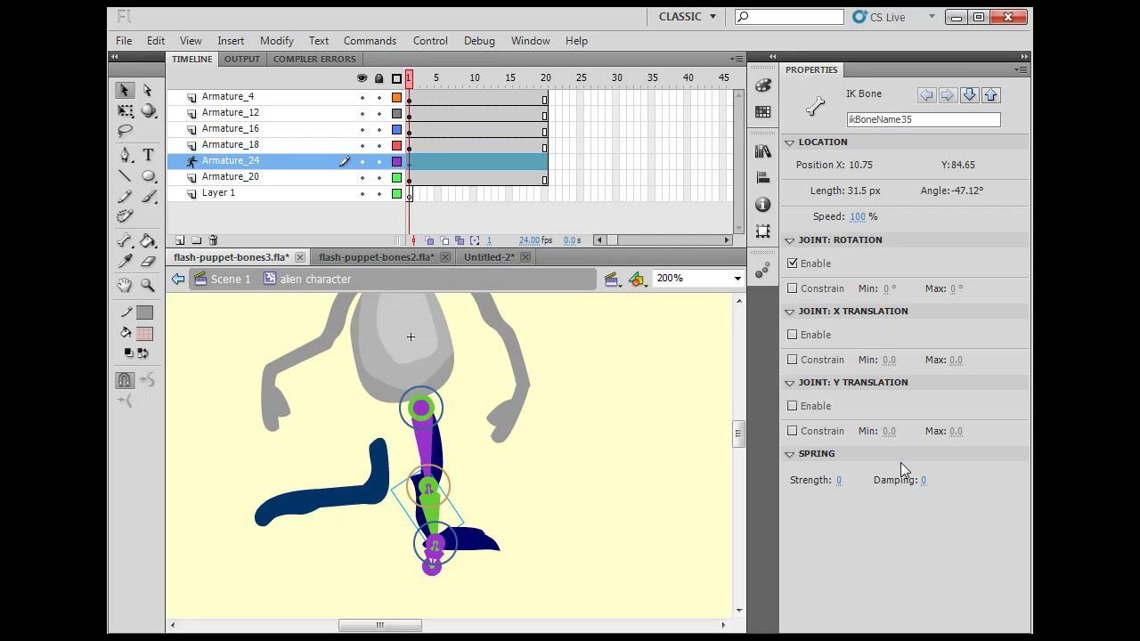
left_click(793, 289)
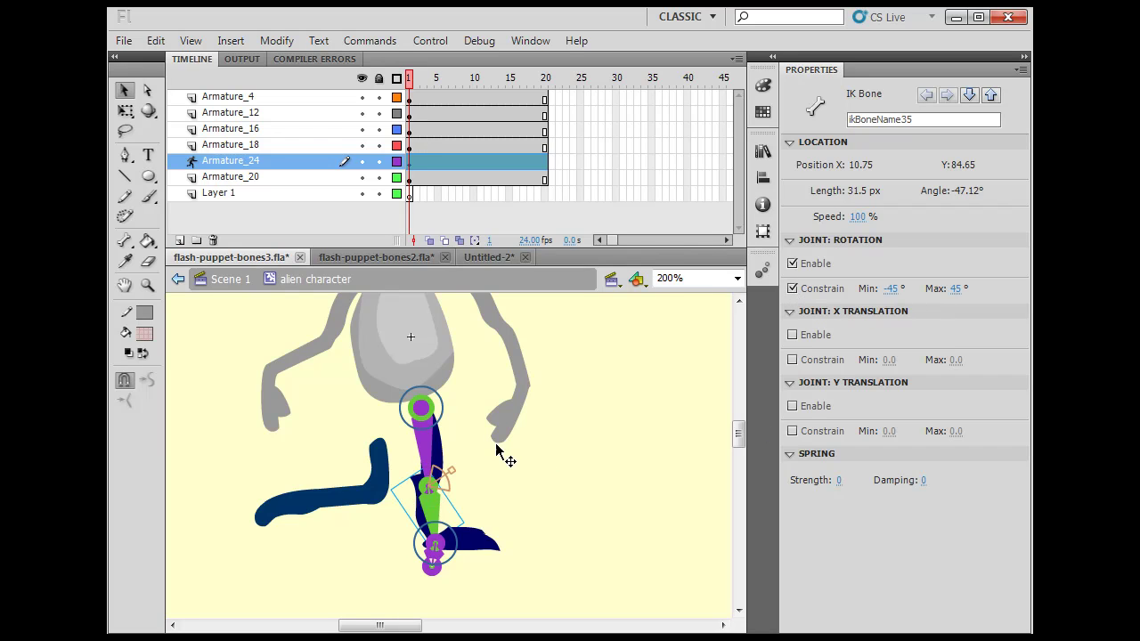
left_click(457, 486)
left_click(433, 483)
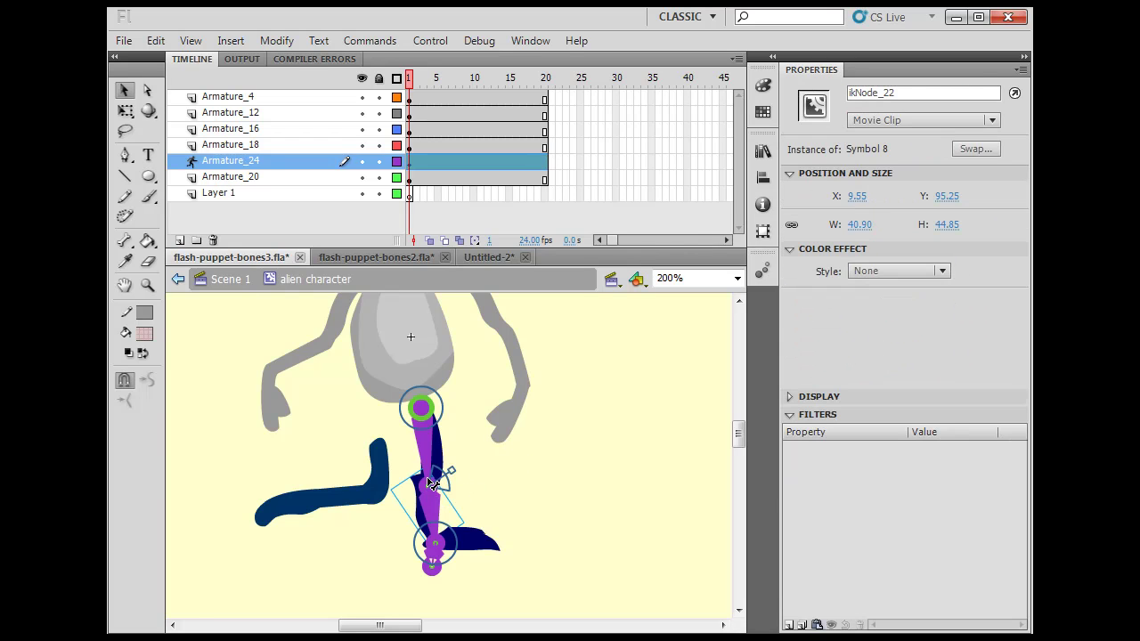
left_click(430, 494)
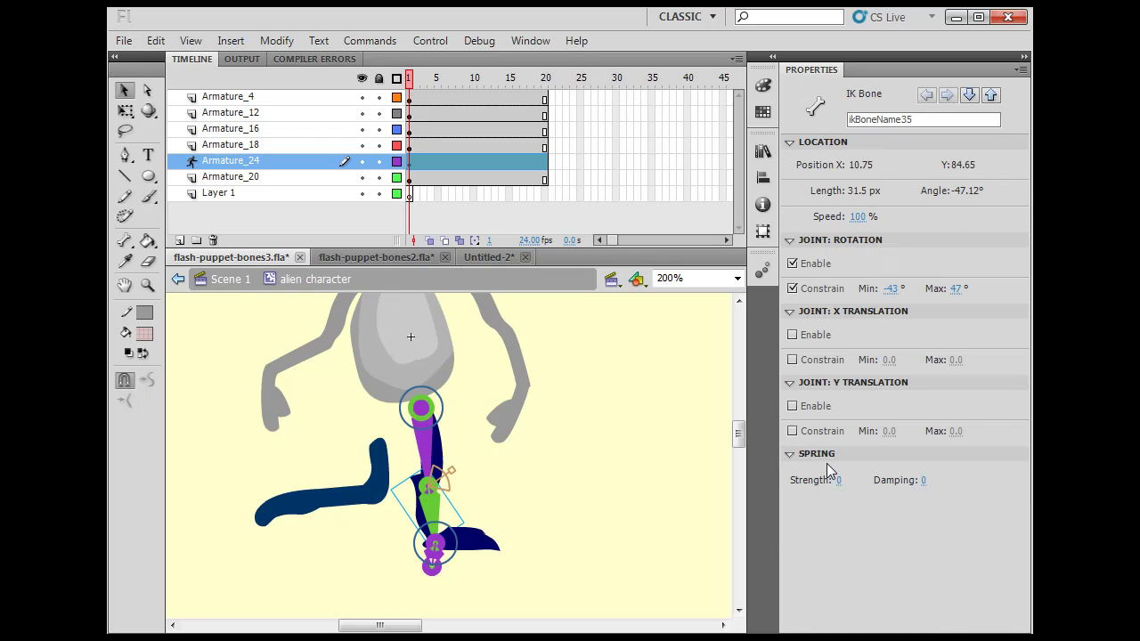
left_click_drag(890, 288, 1025, 289)
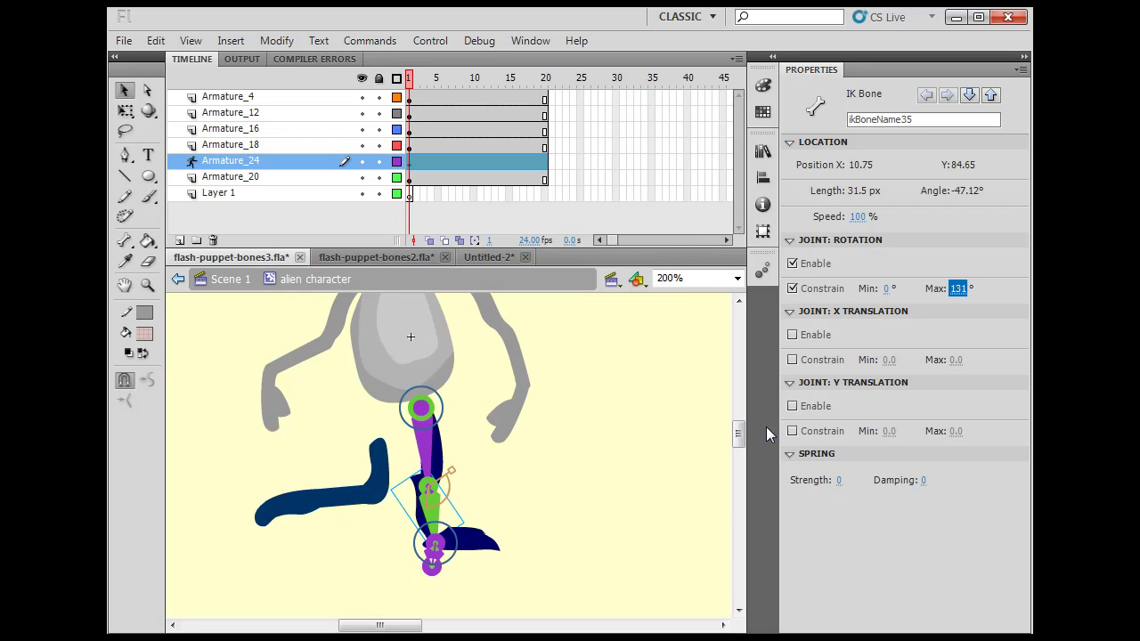
left_click_drag(889, 289, 649, 315)
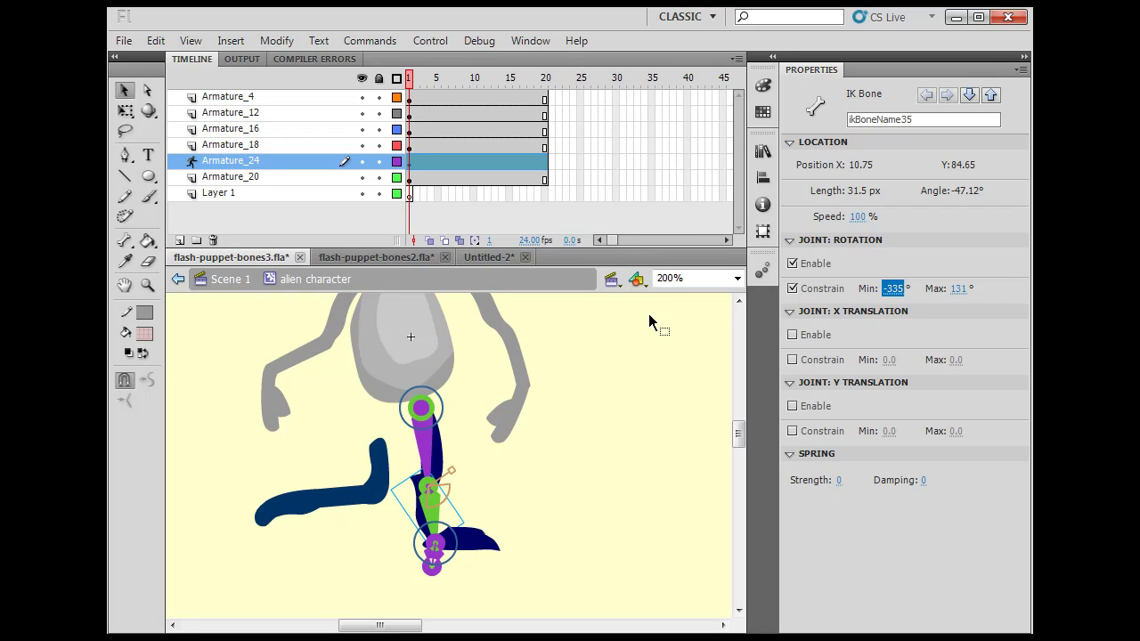
- Bend the leg at the knee and pull the foot down so it lies flat, pointing forward
left_click(533, 532)
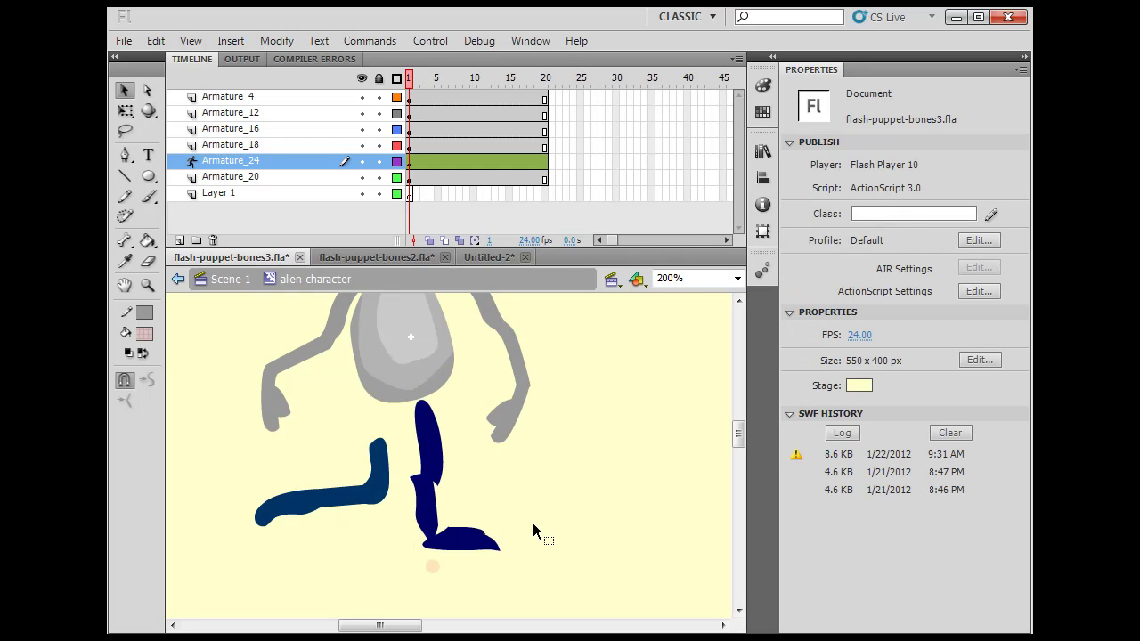
left_click_drag(473, 541, 456, 614)
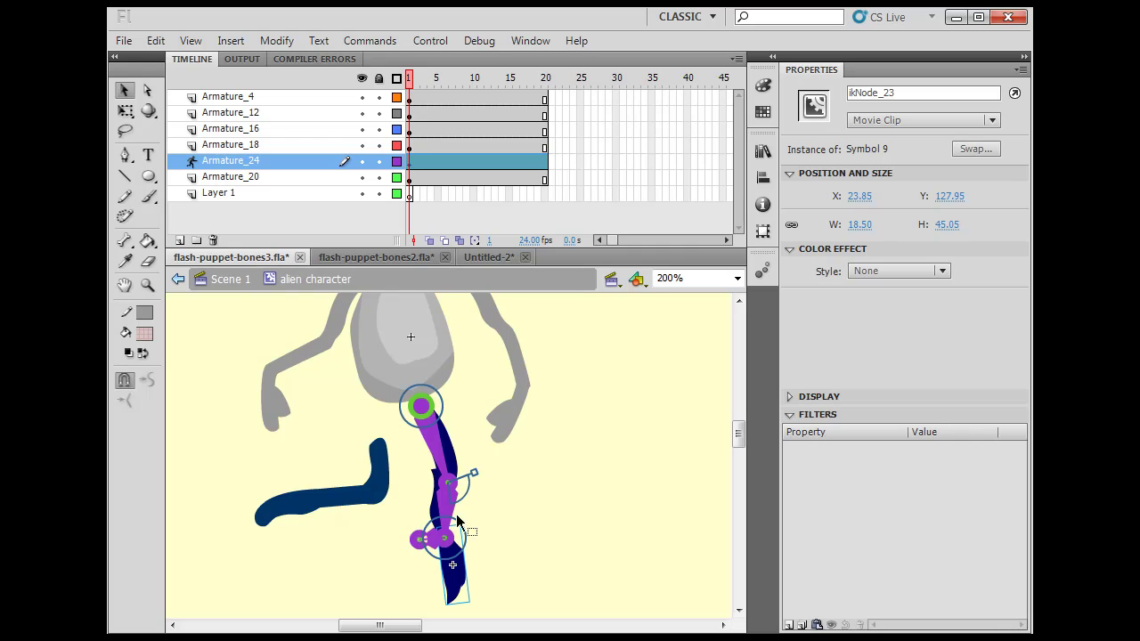
left_click_drag(418, 540, 440, 590)
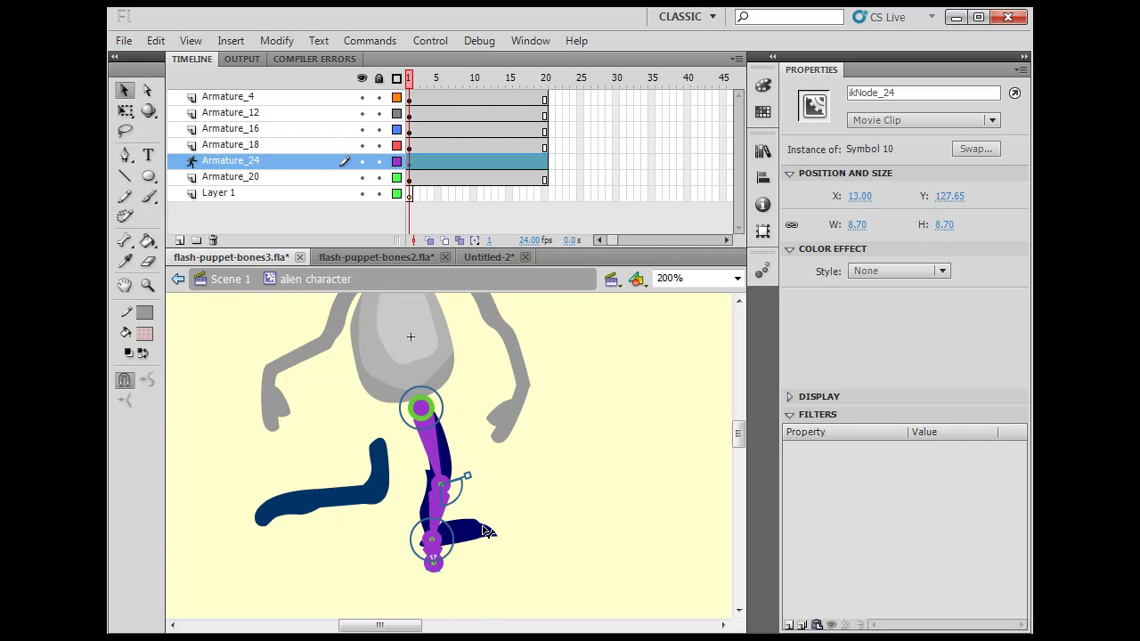
left_click_drag(488, 537, 495, 540)
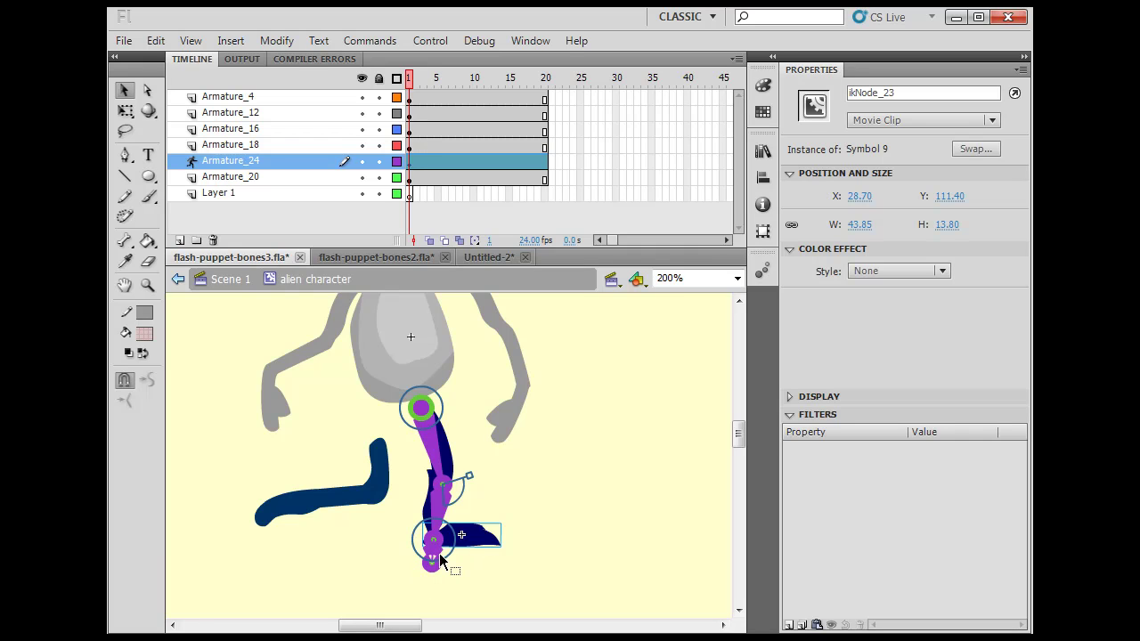
- Constrain the ankle bone ikBoneName36 to rotate from -31° to 49°, then swing the foot to test
left_click(434, 544)
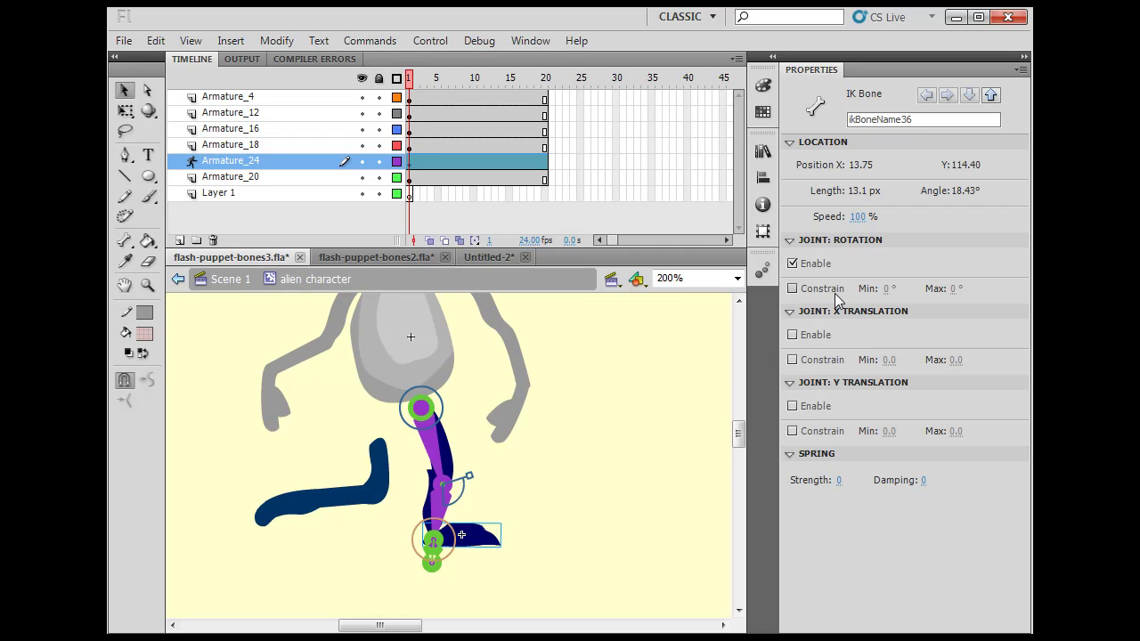
left_click(792, 289)
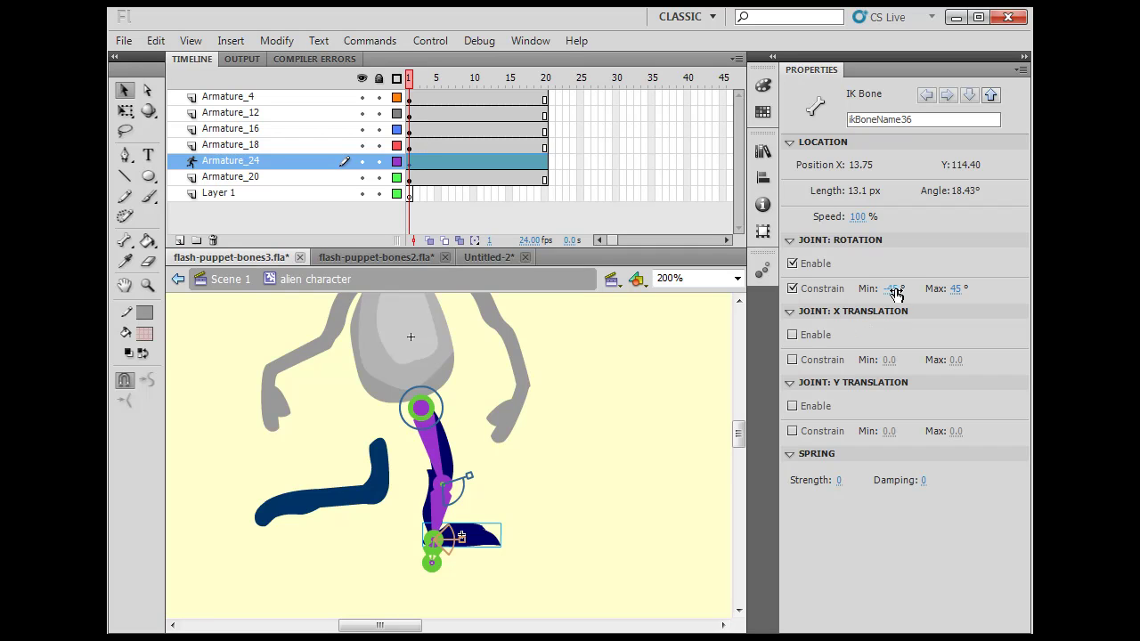
left_click_drag(893, 291, 907, 290)
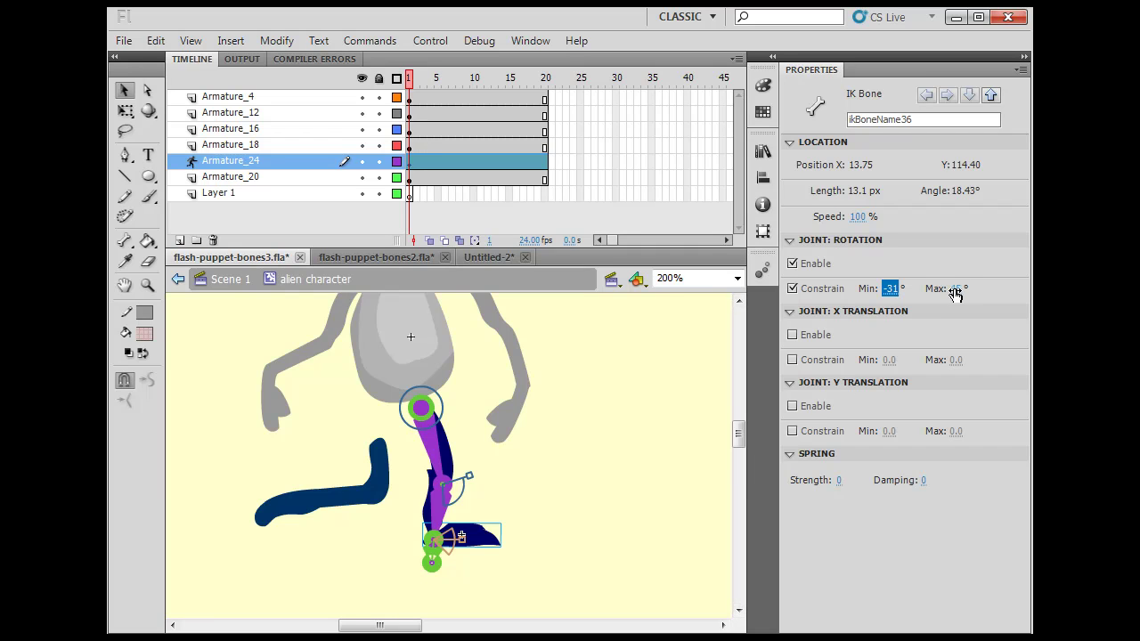
left_click_drag(955, 292, 960, 294)
mouse_move(492, 545)
left_mouse_down()
mouse_move(499, 561)
mouse_move(468, 481)
mouse_move(504, 626)
mouse_move(483, 591)
mouse_move(495, 493)
mouse_move(504, 598)
mouse_move(495, 512)
mouse_move(490, 554)
left_mouse_up()
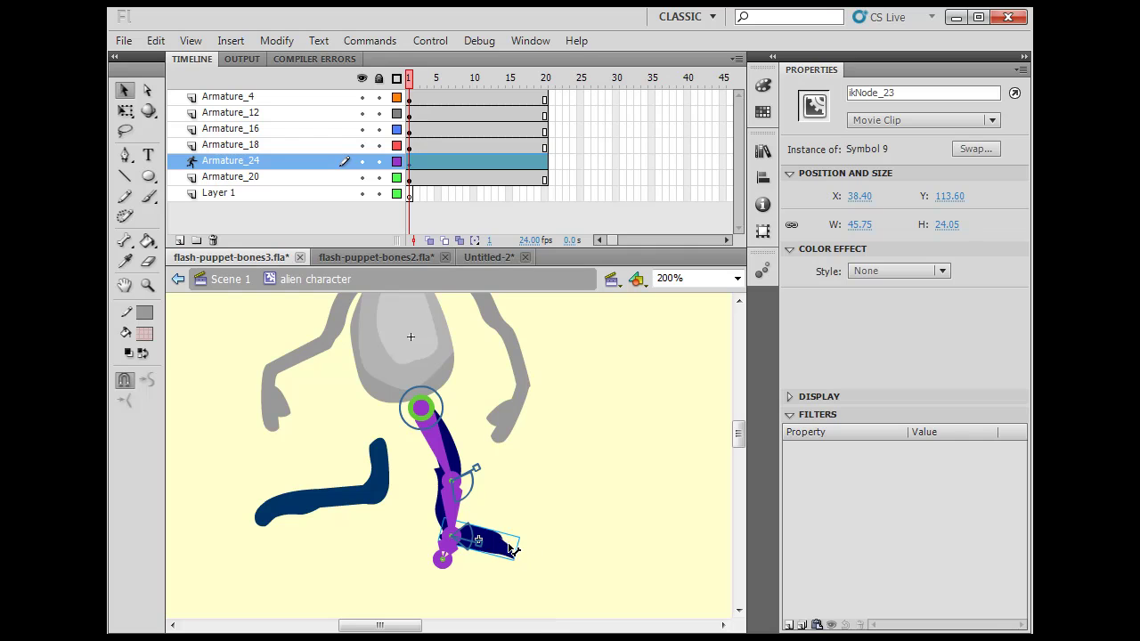
- On frame 1, pose the leg hanging nearly straight with the foot flat and pointing forward
left_click_drag(510, 545, 472, 540)
left_click(469, 539)
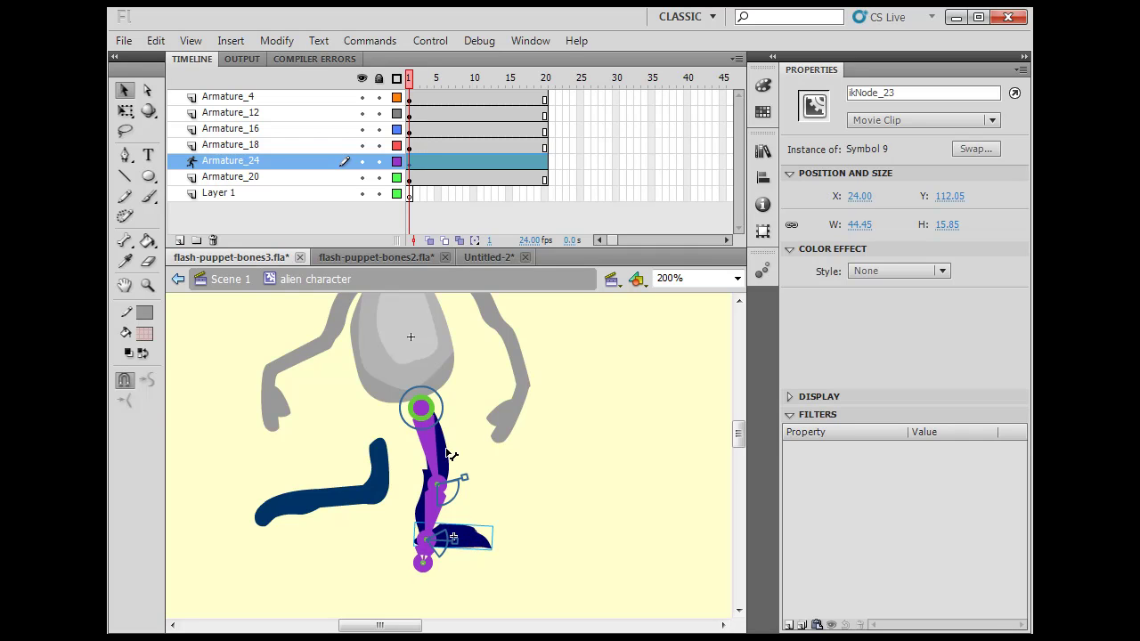
- Set leg poses on frames 5, 10 and 15 so the foot lowers, then lifts forward
left_click(437, 84)
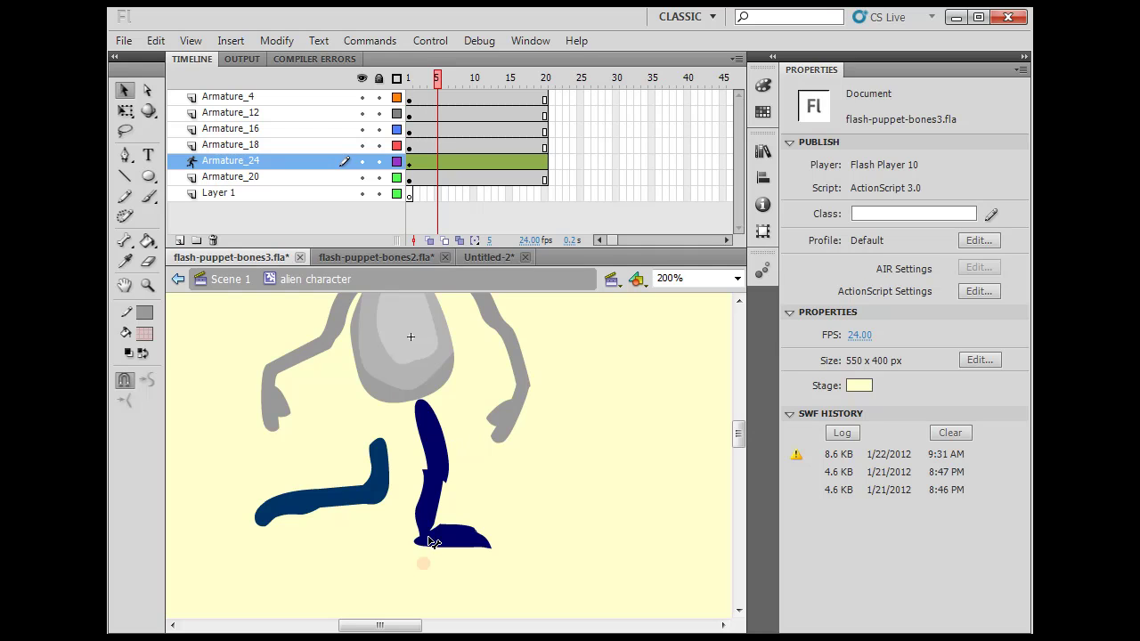
mouse_move(428, 565)
left_mouse_down()
mouse_move(435, 543)
mouse_move(446, 553)
left_mouse_up()
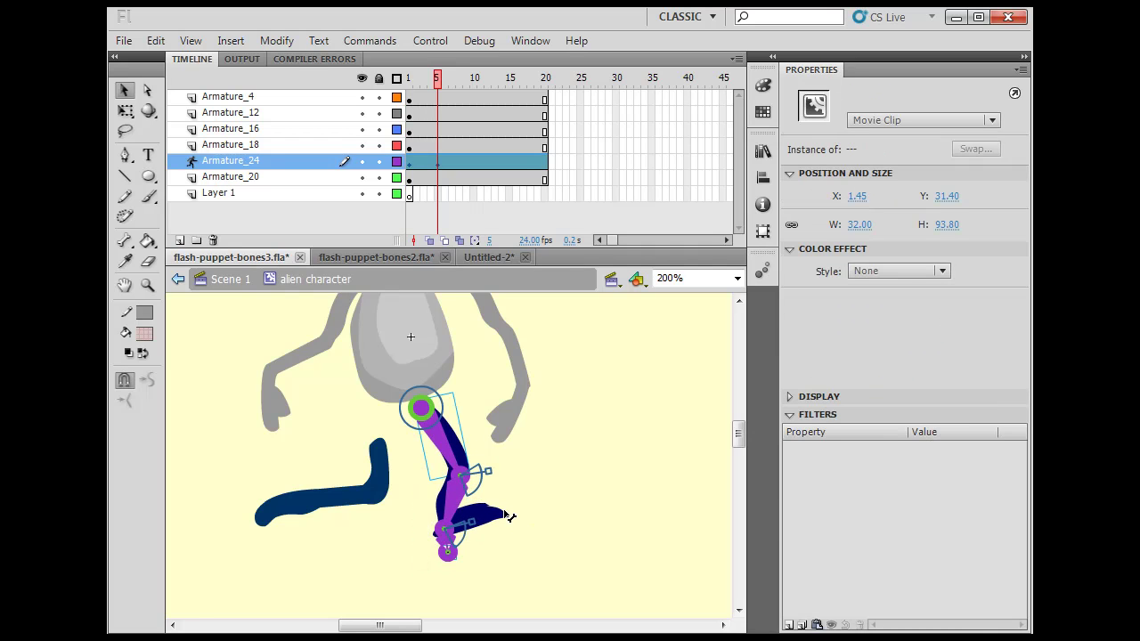
left_click_drag(503, 525, 510, 536)
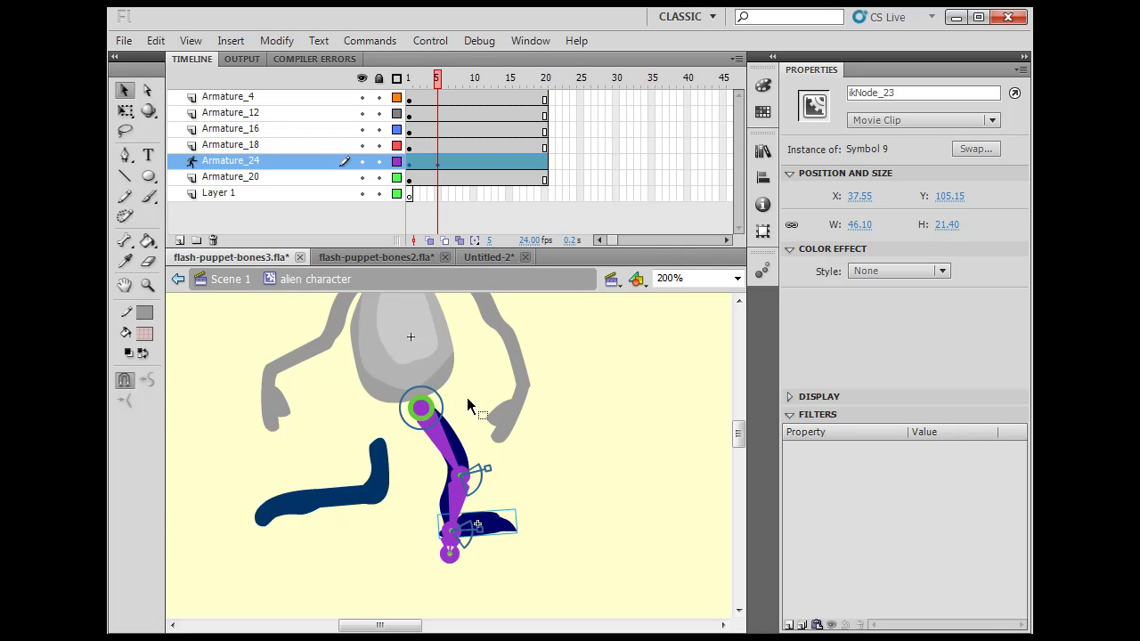
left_click(478, 82)
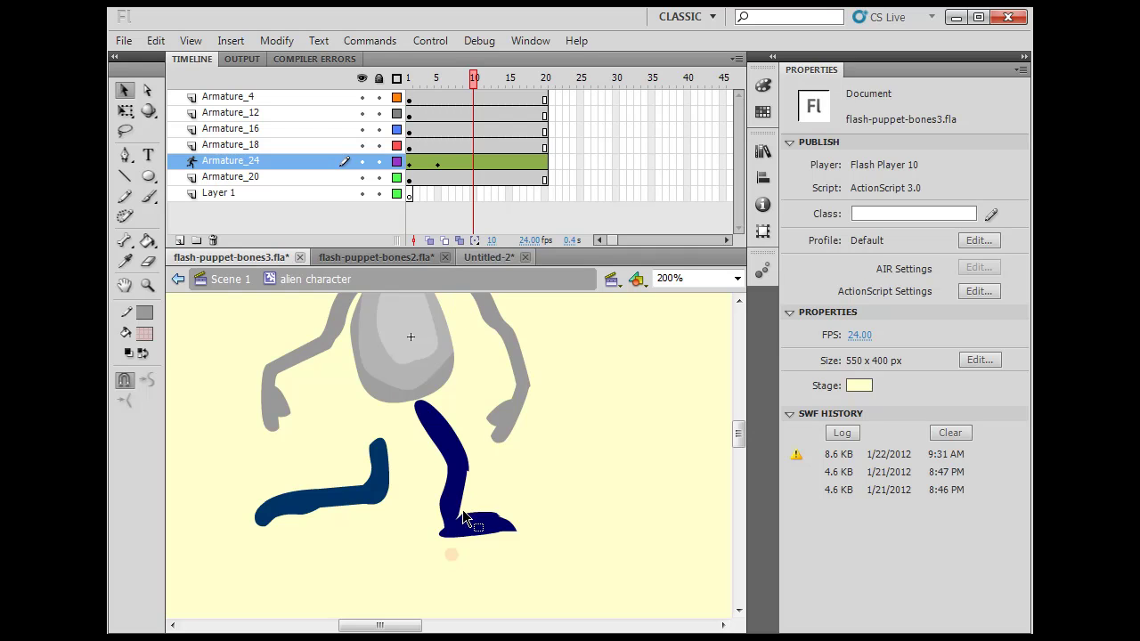
left_click_drag(456, 538, 535, 531)
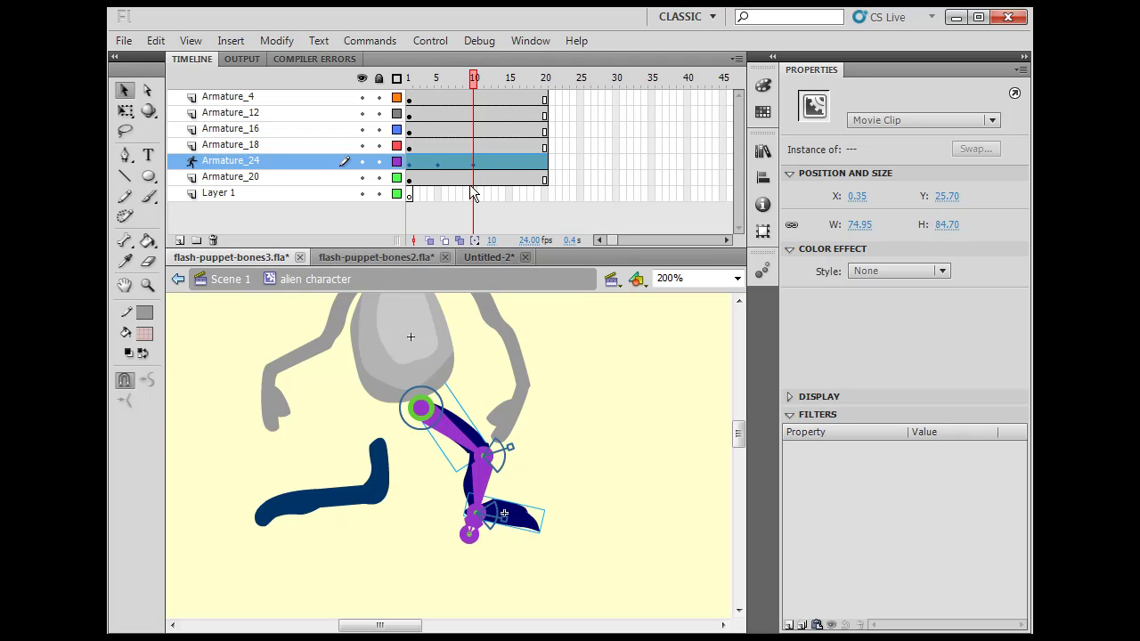
left_click(510, 159)
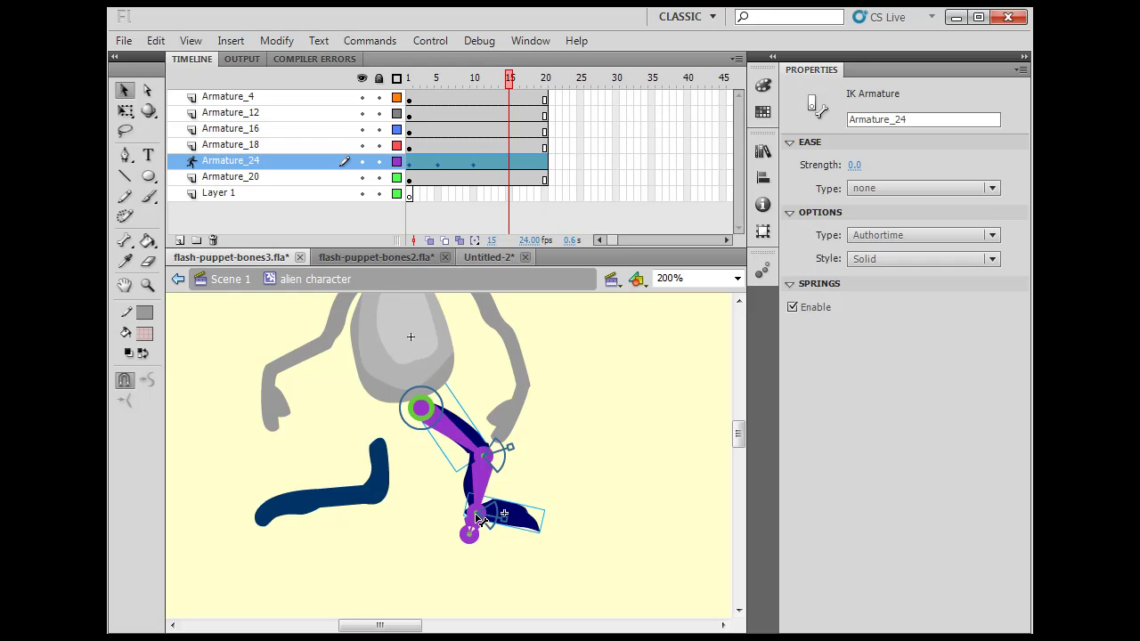
mouse_move(477, 519)
left_mouse_down()
mouse_move(486, 497)
mouse_move(547, 457)
left_mouse_up()
left_click_drag(509, 80, 560, 100)
- Play the walking step, then re-pose the frame 1 leg hanging down with the foot angled right
key("Return")
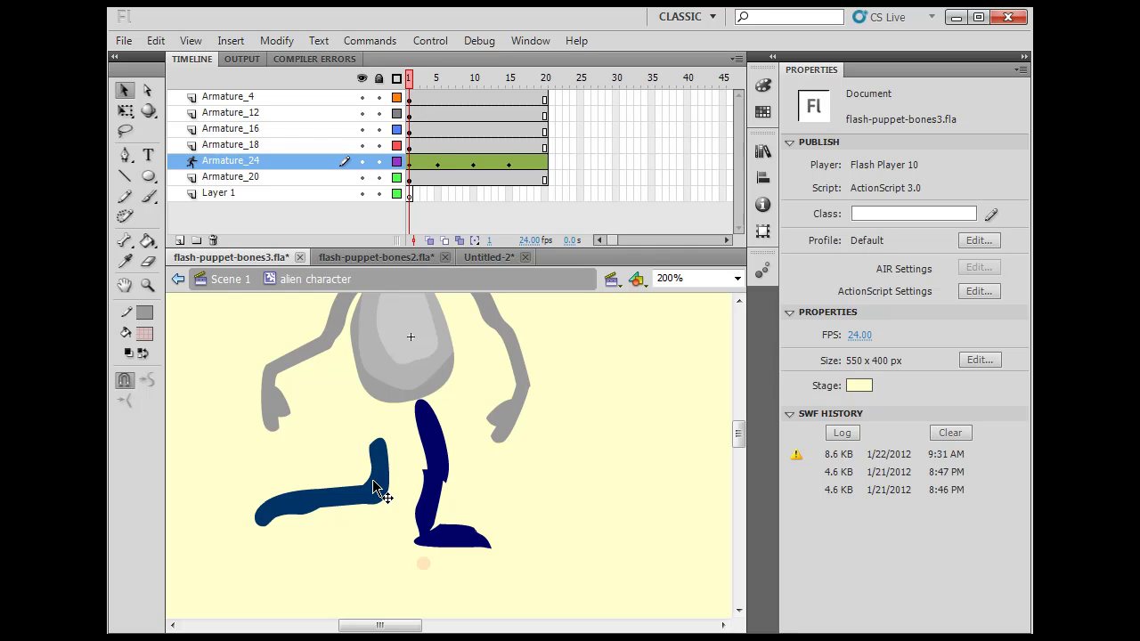
left_click_drag(374, 488, 321, 516)
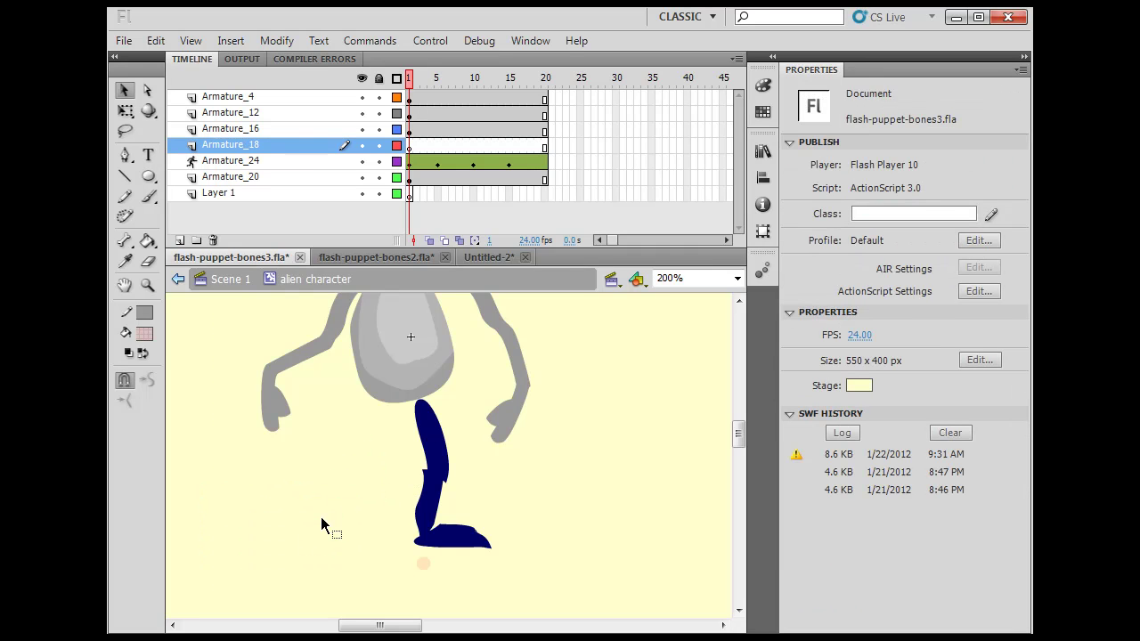
left_click_drag(521, 512, 519, 543)
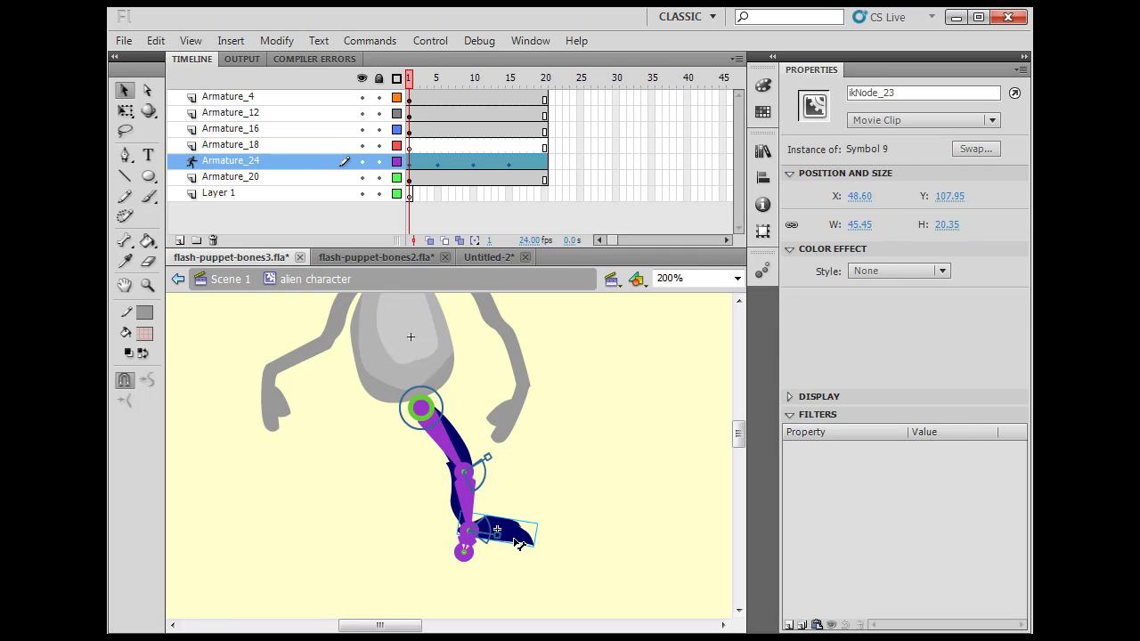